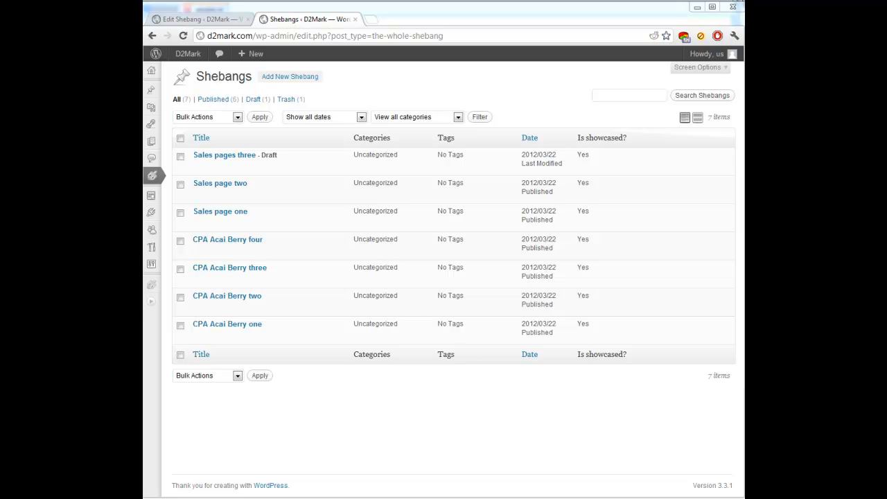
Check the London HTML sample in samples.txt, then create a new Shebang titled "London is Burning" in WordPress.
key(alt+Tab)
key(alt+Tab)
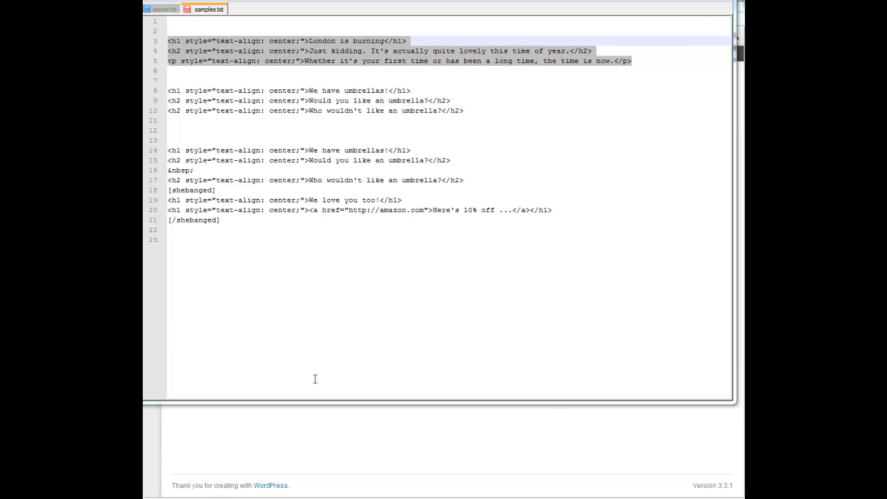
click(365, 435)
click(297, 76)
click(267, 102)
text(London is Burning)
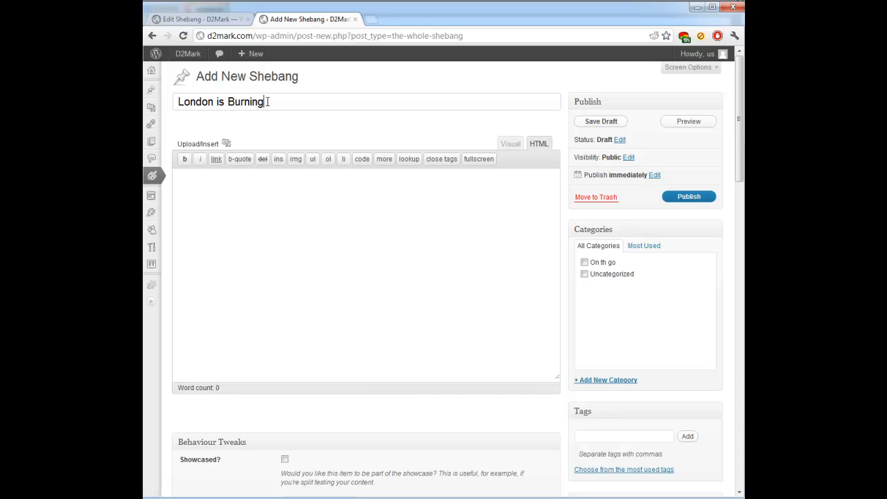
Insert the three-line London sample as the Shebang's HTML content, show it in visual mode and publish it.
click(418, 220)
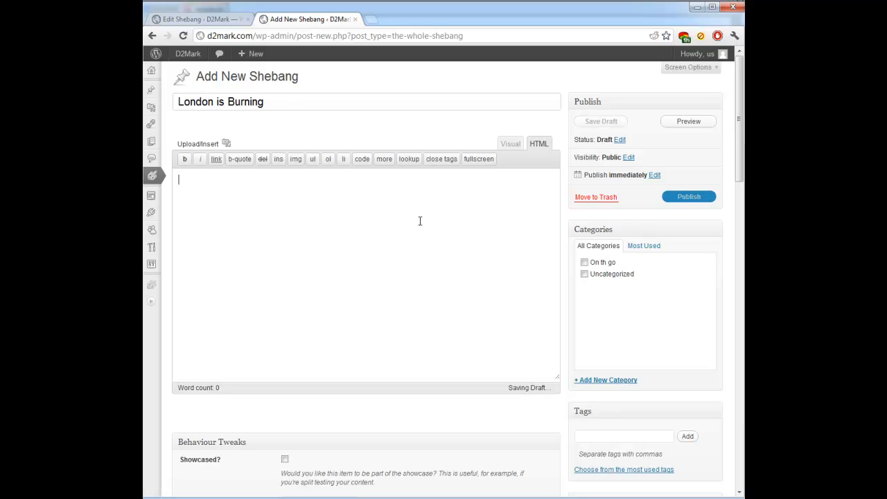
text(<h1 style="text-align: center;">London is burning</h1> <h2 style="text-align: center;">Just kidding. It's actually quite lovely this time of year.</h2> <p style="text-align: center;">Whether it's your first time or has been a long time, the time is now.</p>)
click(511, 144)
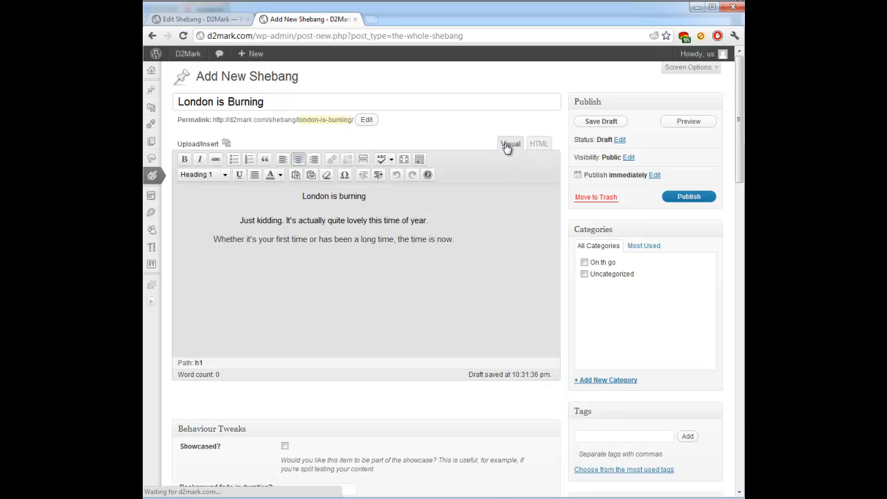
click(695, 202)
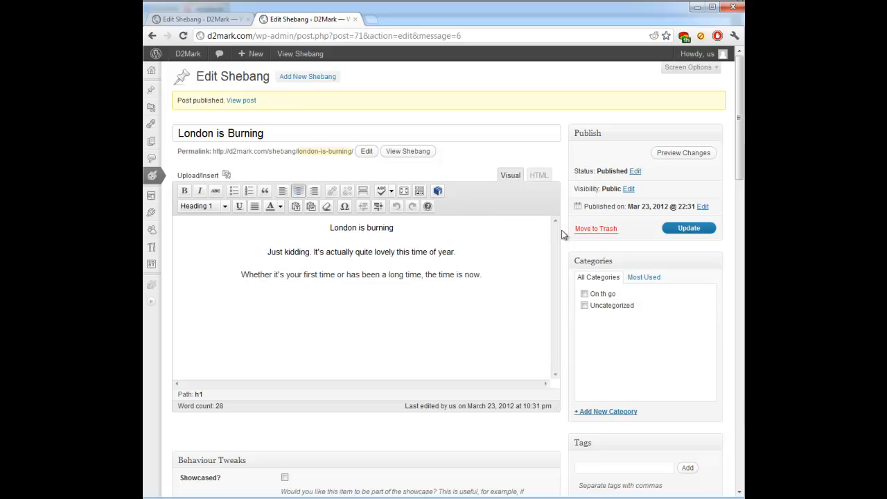
Set london1 from the Media Library as the Shebang's featured image and update the post.
scroll(698, 359, down, 3)
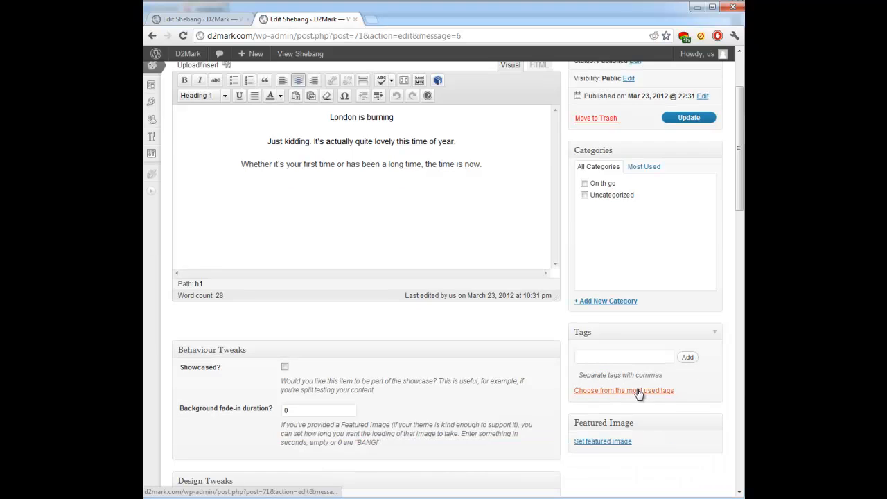
click(595, 442)
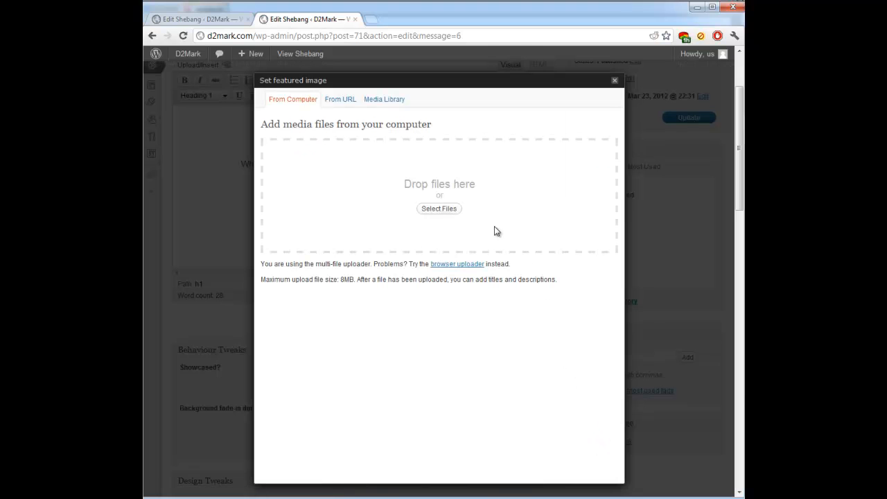
click(393, 102)
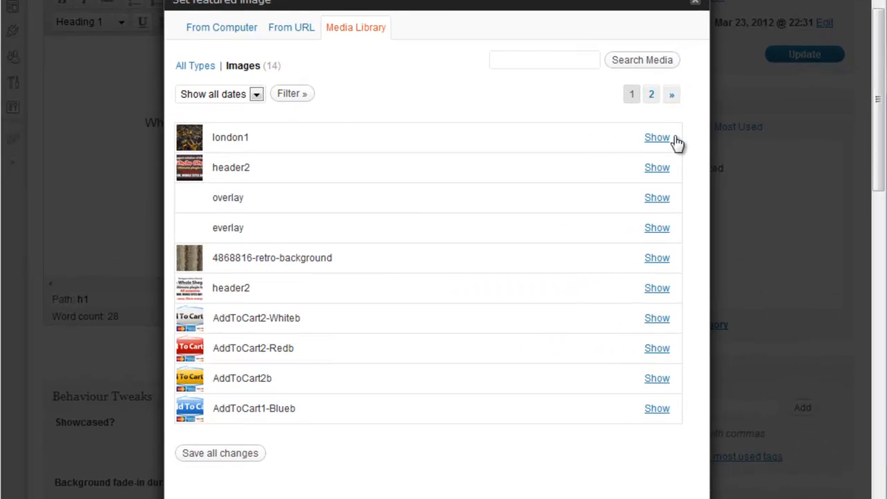
click(657, 138)
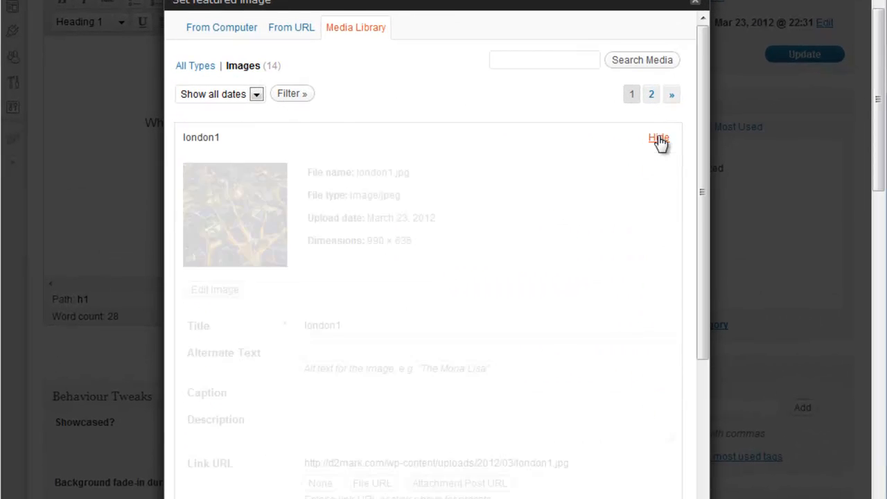
scroll(660, 143, down, 1)
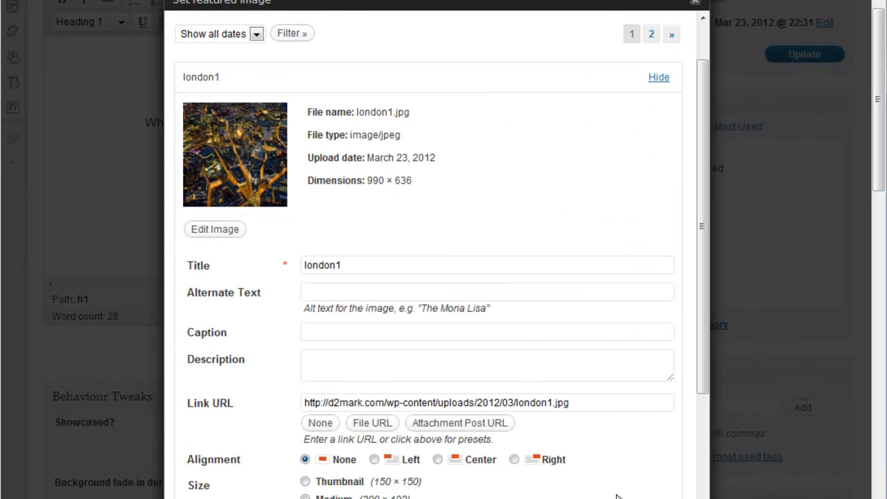
click(696, 4)
click(805, 57)
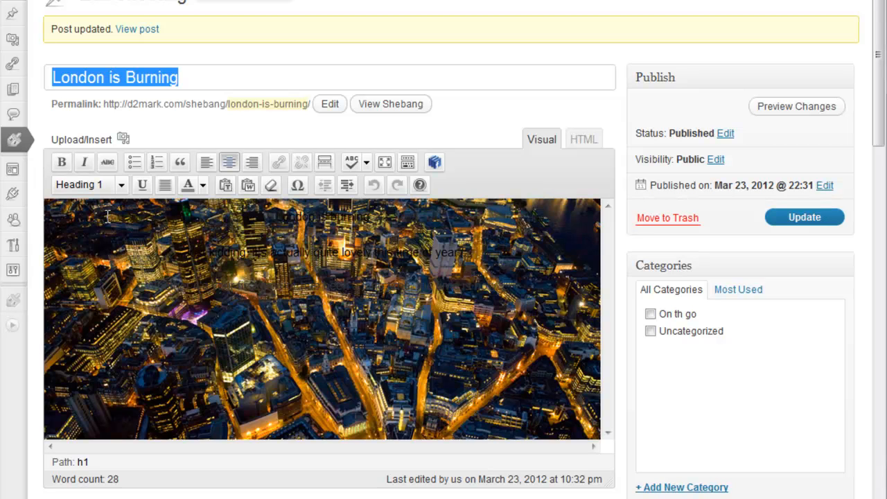
click(38, 406)
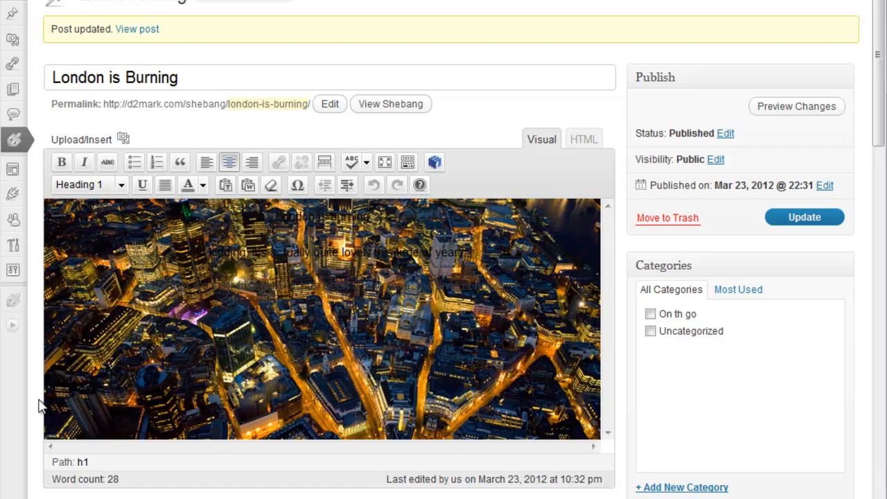
Set the page background color to FF1249 in the Design Tweaks.
scroll(38, 406, down, 1)
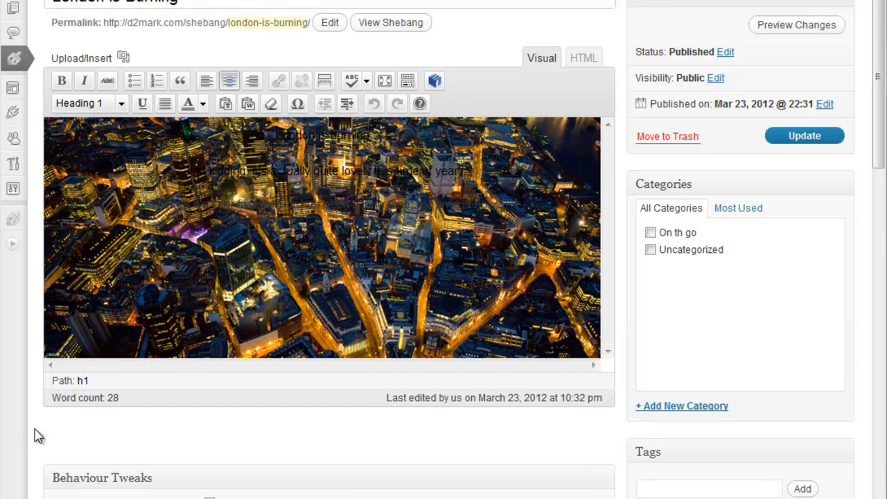
scroll(37, 435, down, 3)
scroll(131, 362, down, 1)
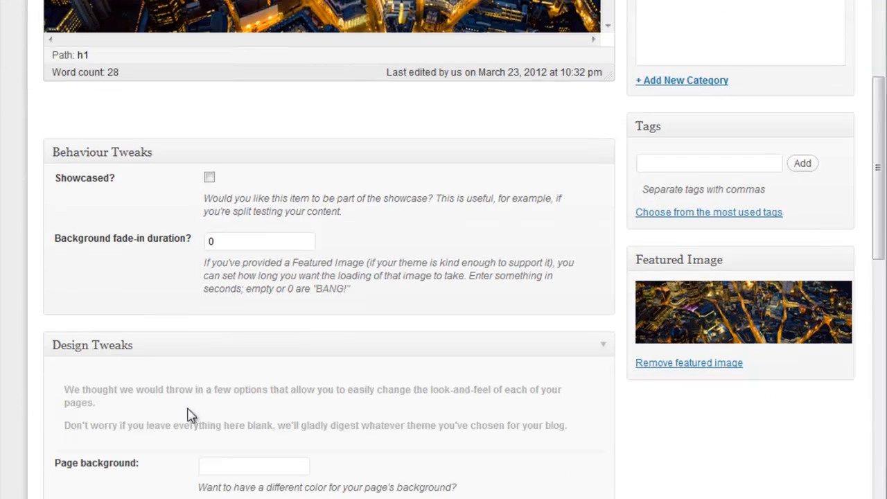
click(232, 463)
click(341, 490)
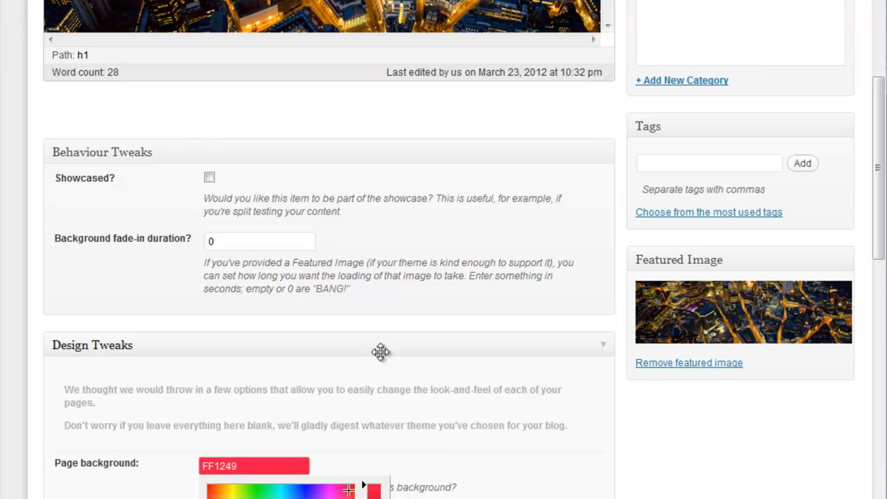
click(539, 473)
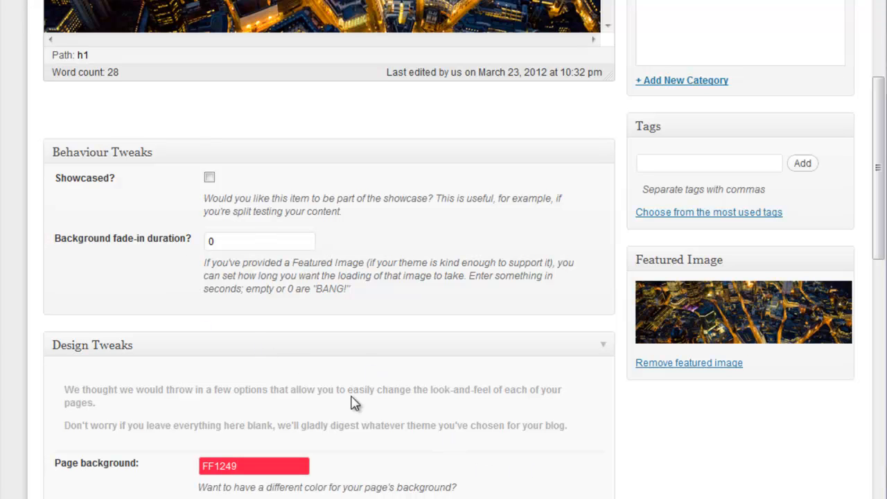
Set the background fade-in duration to 10, save the post and view the published Shebang page.
double_click(281, 243)
text(10)
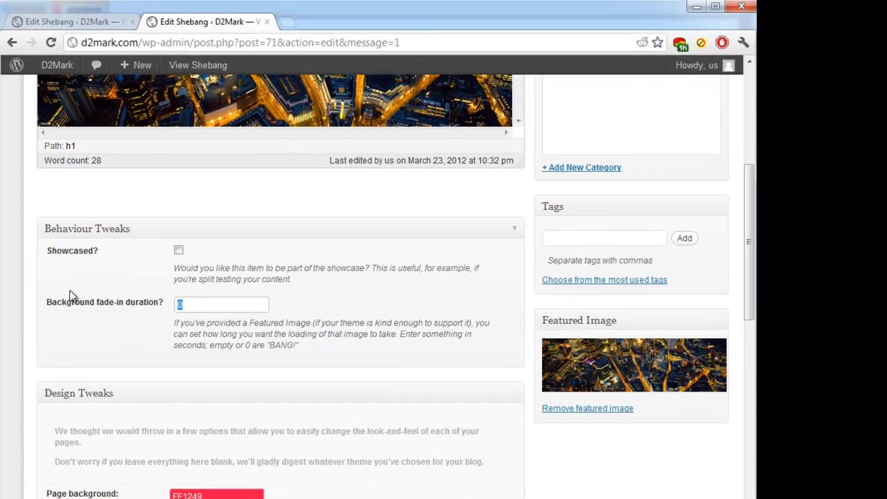
key(Return)
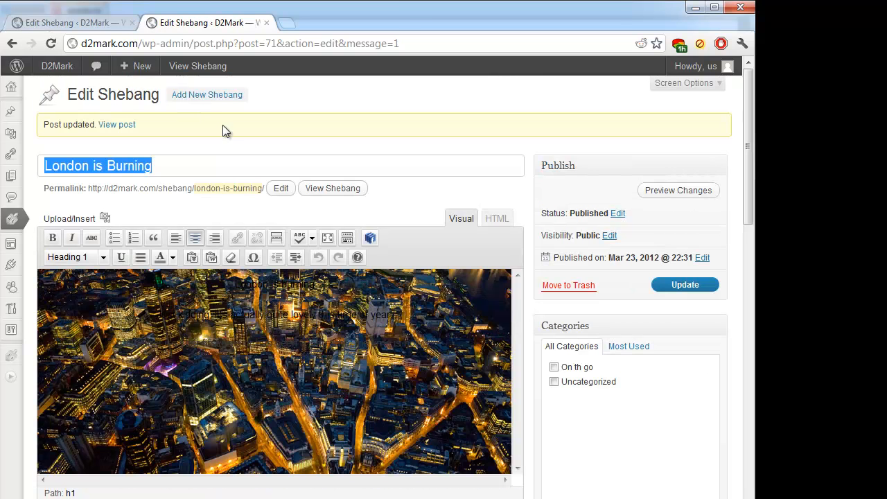
click(338, 189)
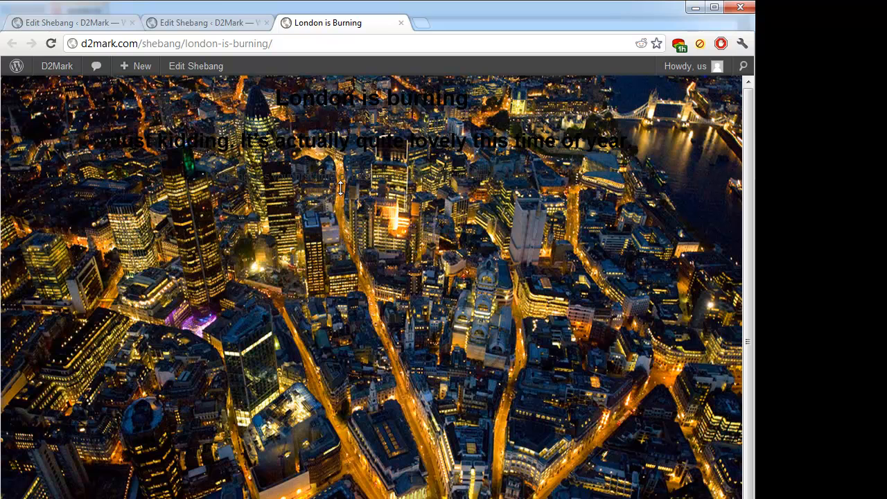
click(223, 23)
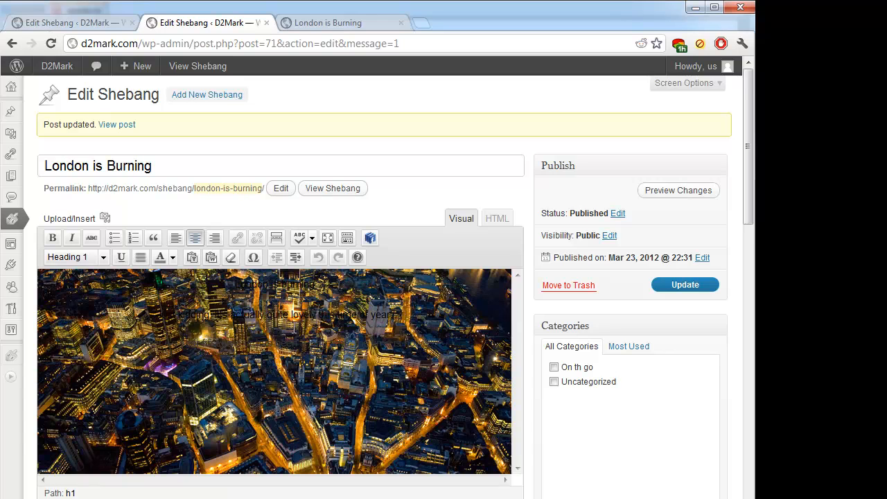
Open the Google Fonts directory from the title font setting and copy the font name Londrina Solid.
scroll(34, 406, down, 2)
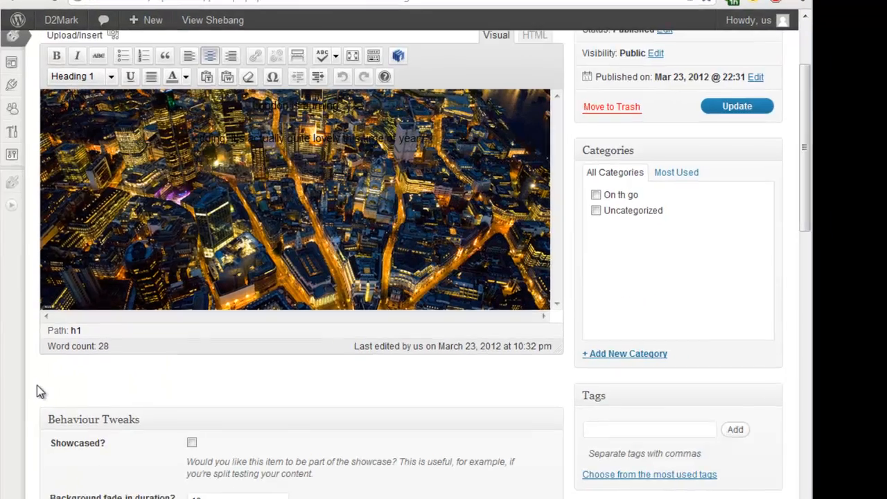
scroll(38, 392, down, 7)
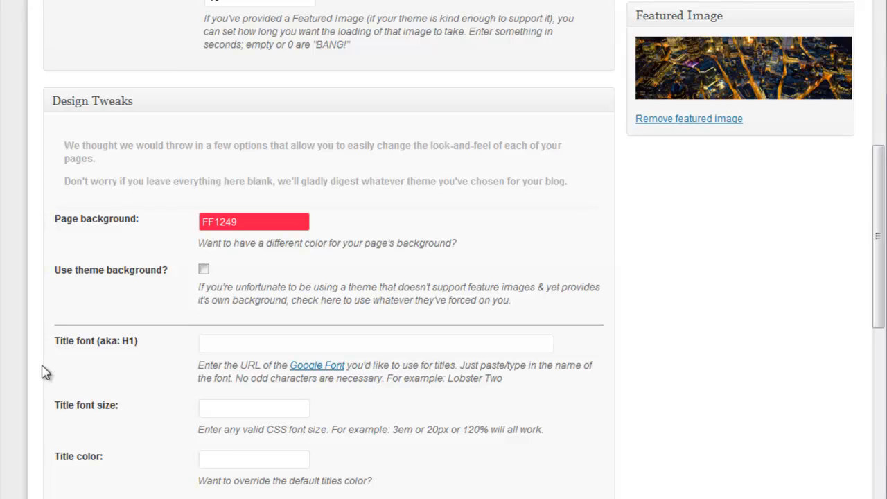
scroll(41, 372, down, 1)
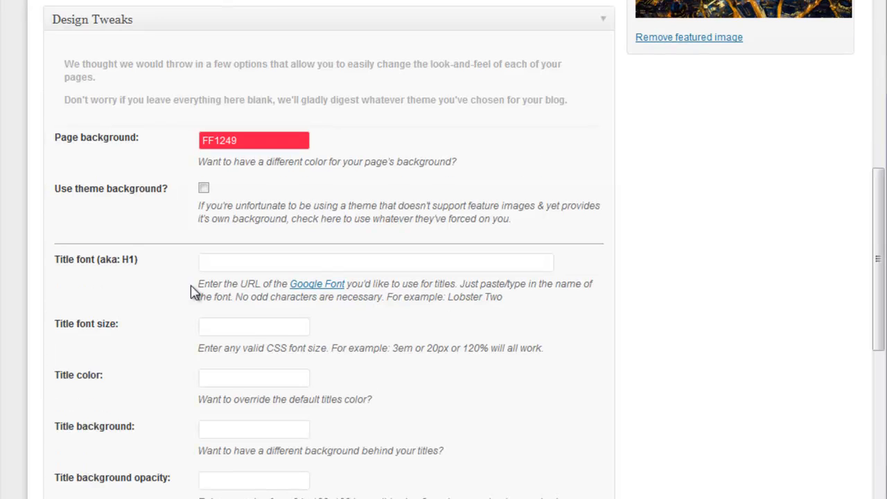
click(321, 291)
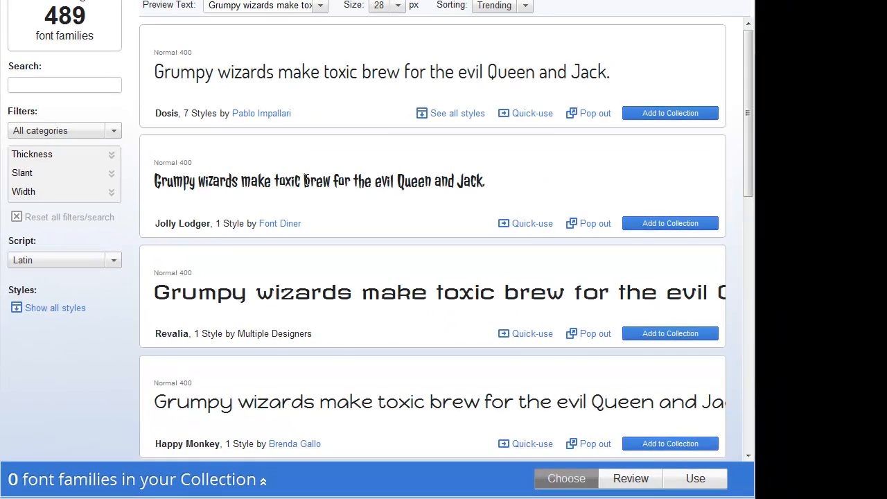
scroll(313, 181, down, 2)
scroll(314, 181, down, 7)
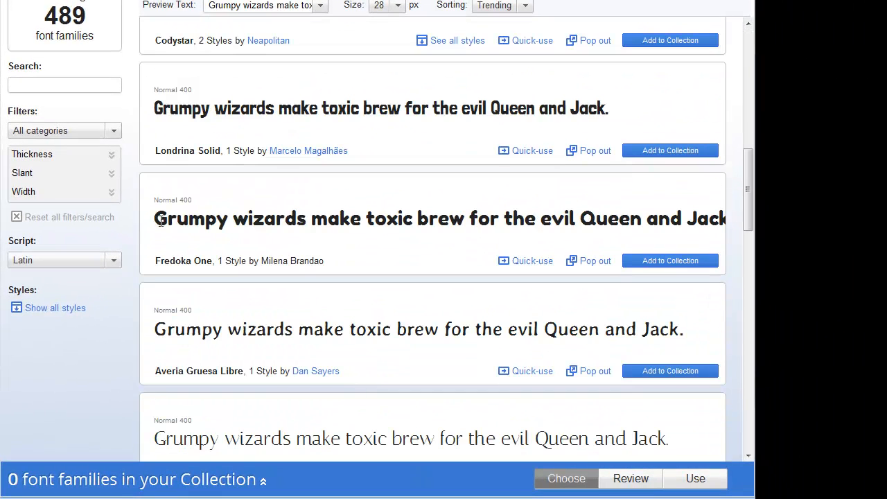
mouse_move(161, 161)
mouse_down()
mouse_move(159, 150)
mouse_move(221, 150)
mouse_move(154, 150)
mouse_up()
key(ctrl+c)
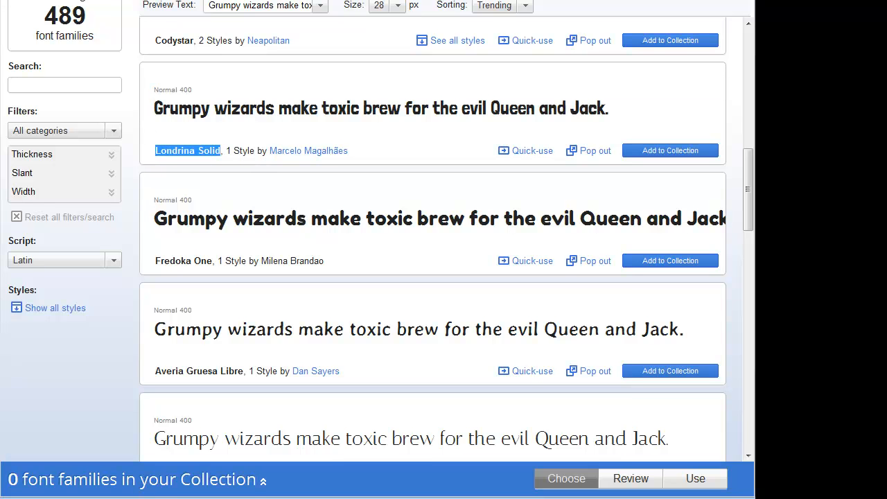
Set the title font to the copied name Londrina Solid and the title font size to 2em.
key(ctrl+Tab)
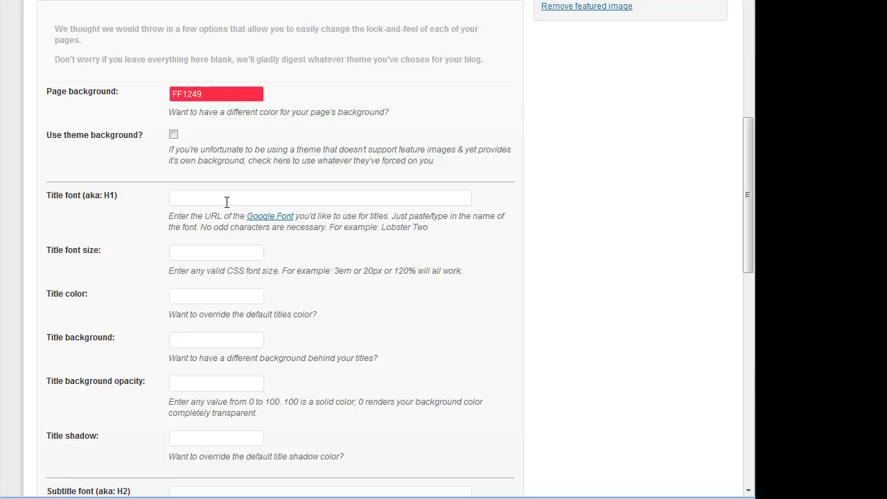
click(227, 199)
key(ctrl+v)
click(211, 248)
text(2em)
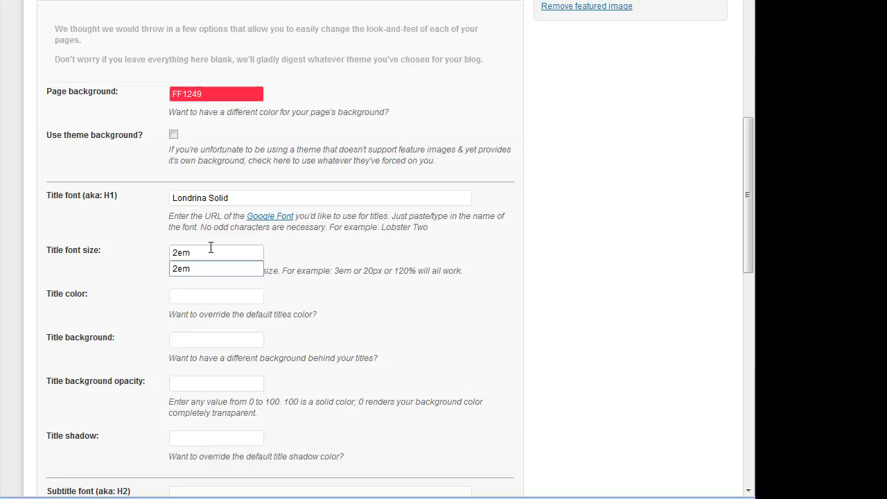
Set the title color to the pale yellow FFFEE8 and the title background to the near-black 050505.
key(Tab)
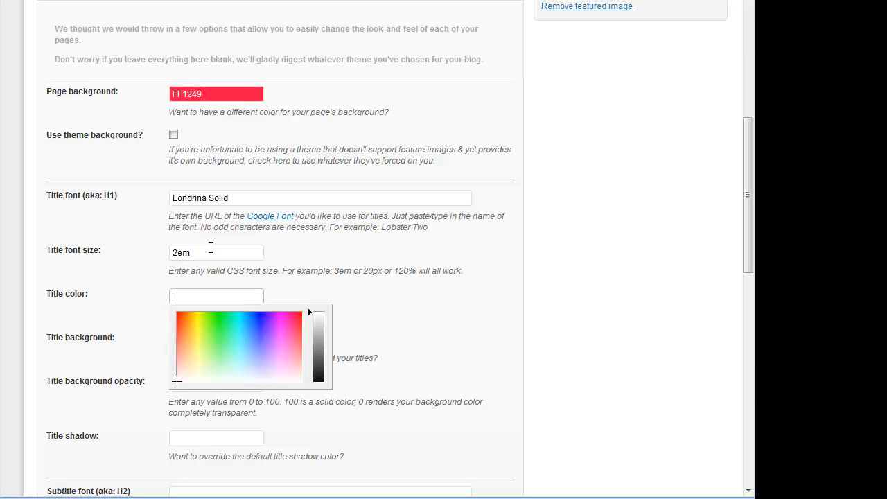
click(197, 375)
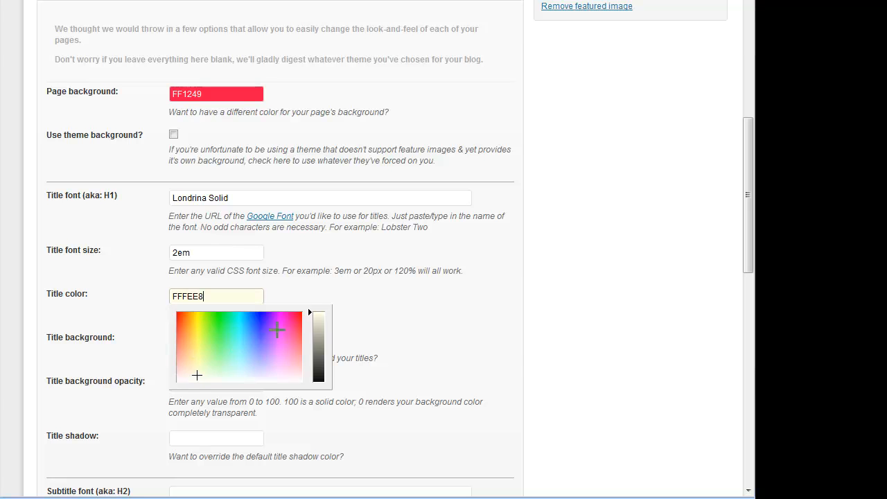
key(Tab)
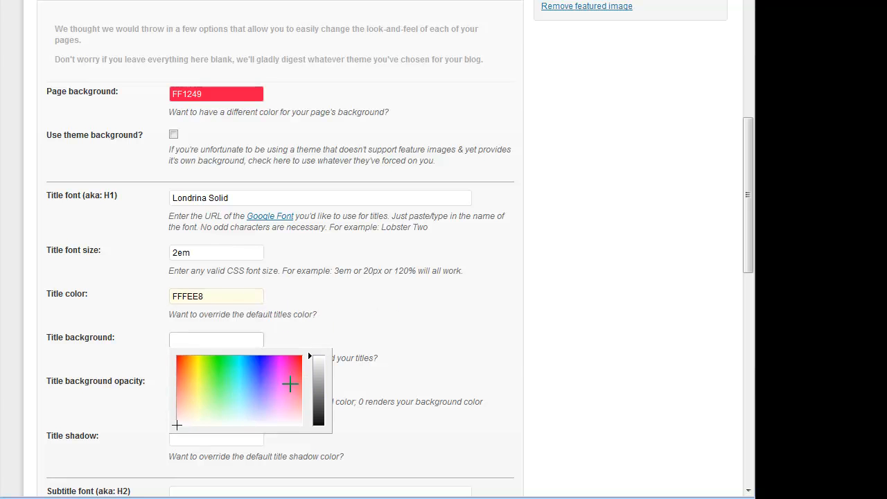
click(318, 425)
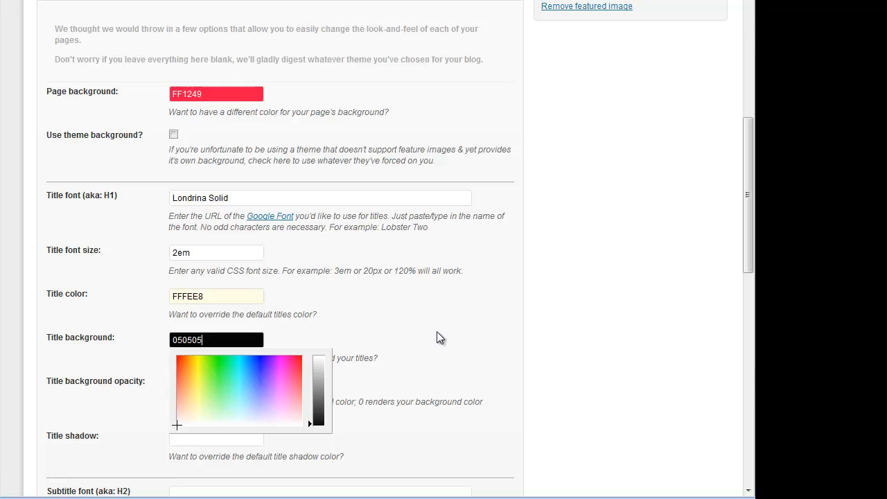
Set the title background opacity to 50 and save the post.
key(Tab)
text(50)
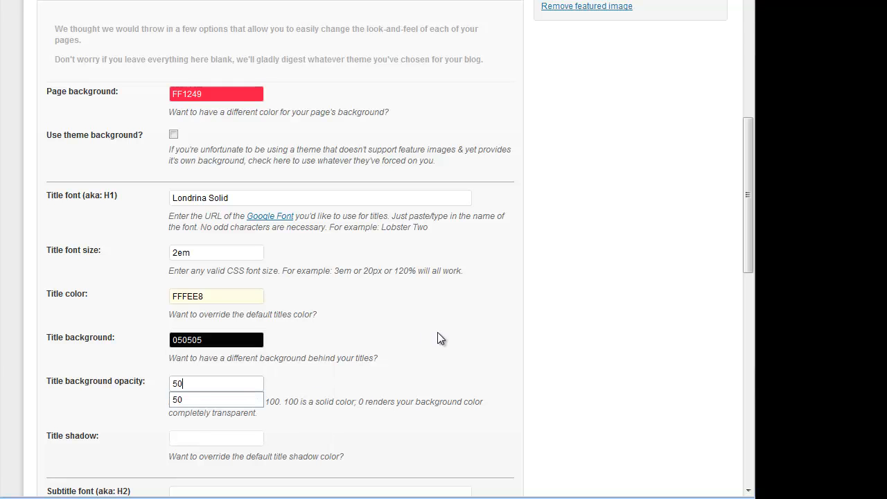
key(Return)
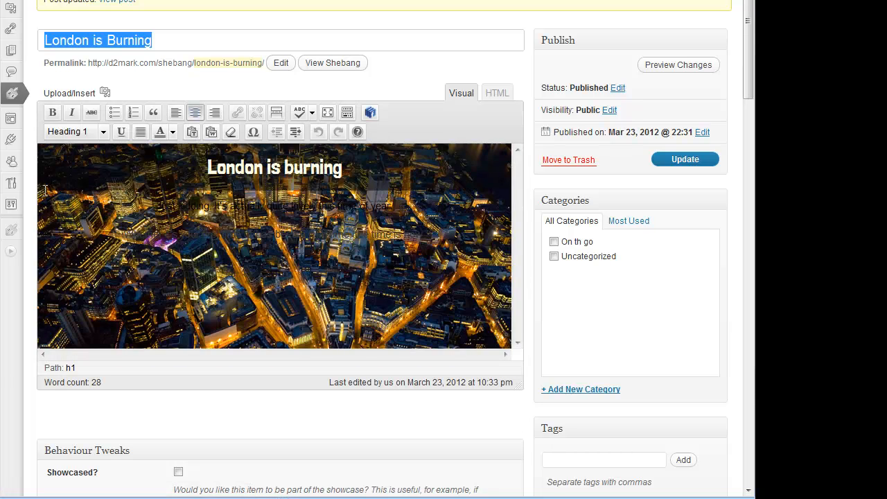
scroll(29, 218, down, 3)
scroll(30, 222, up, 2)
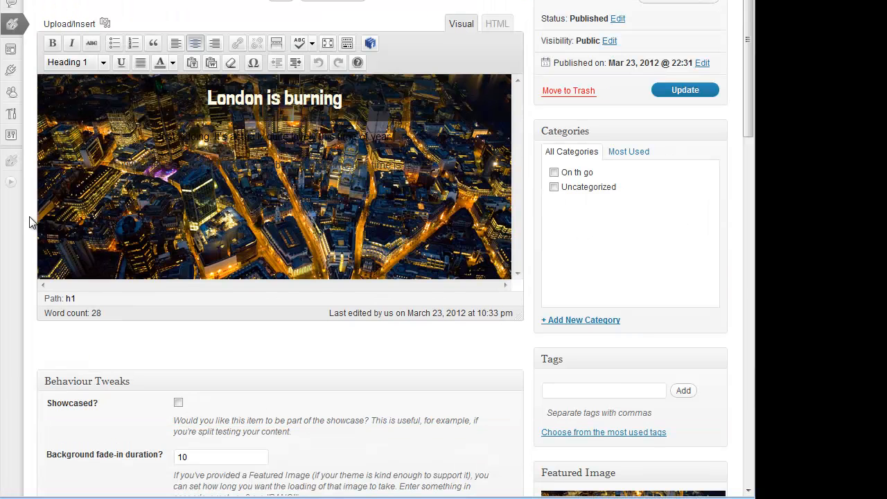
Set the subtitle font to Codystar and the subtitle font size to 1.8em in the design tweaks.
scroll(34, 280, down, 1)
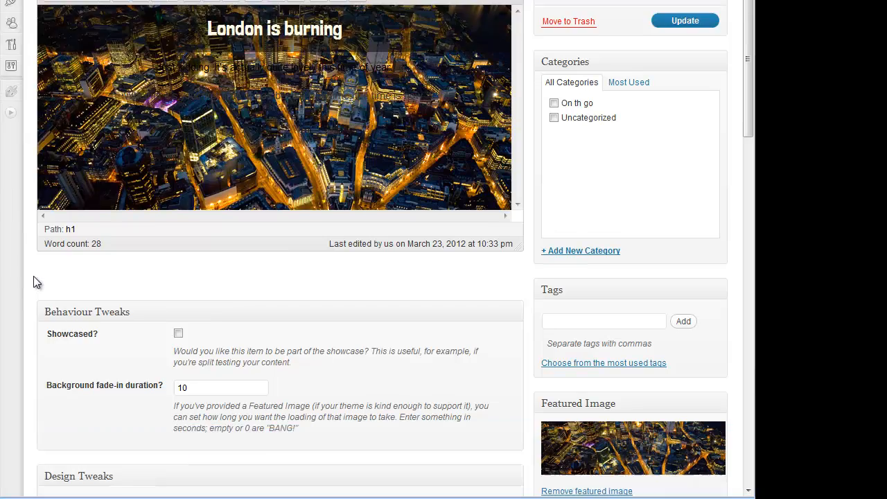
scroll(34, 279, down, 10)
scroll(33, 279, up, 2)
click(204, 218)
click(203, 218)
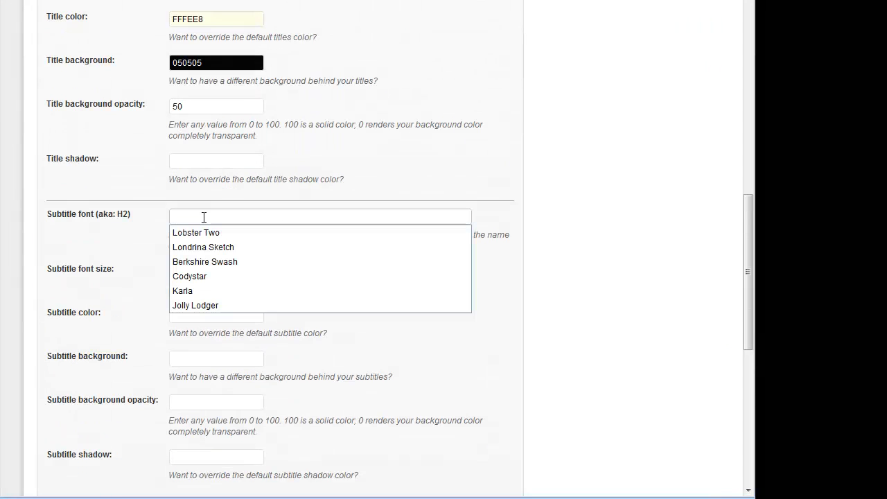
click(198, 278)
click(230, 271)
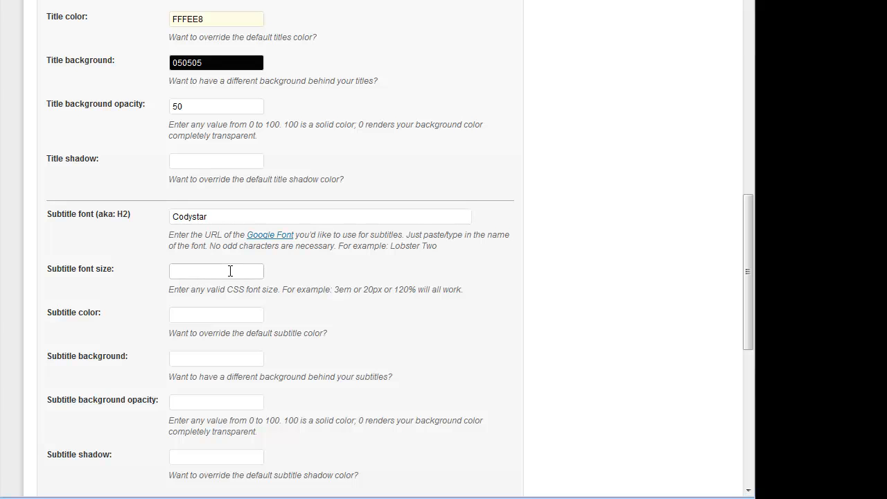
text(1.8em)
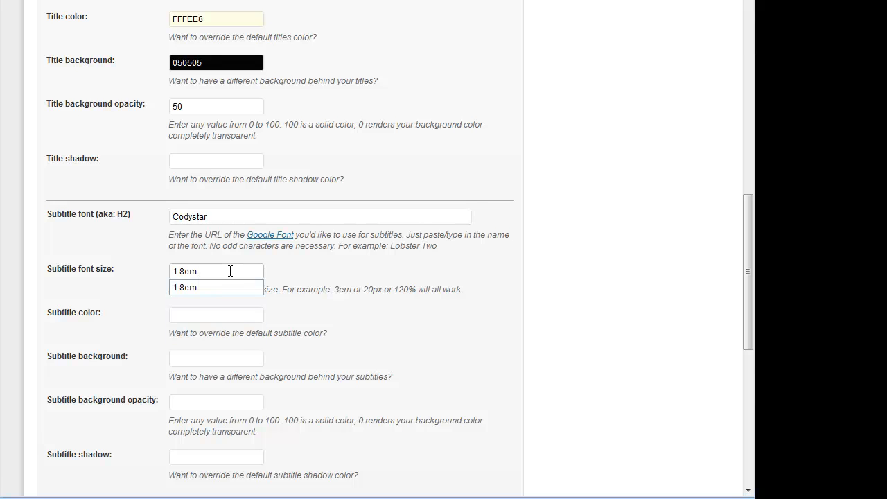
Set the subtitle color to the yellow EFFF0A and the subtitle background to the near-black 030303.
key(Tab)
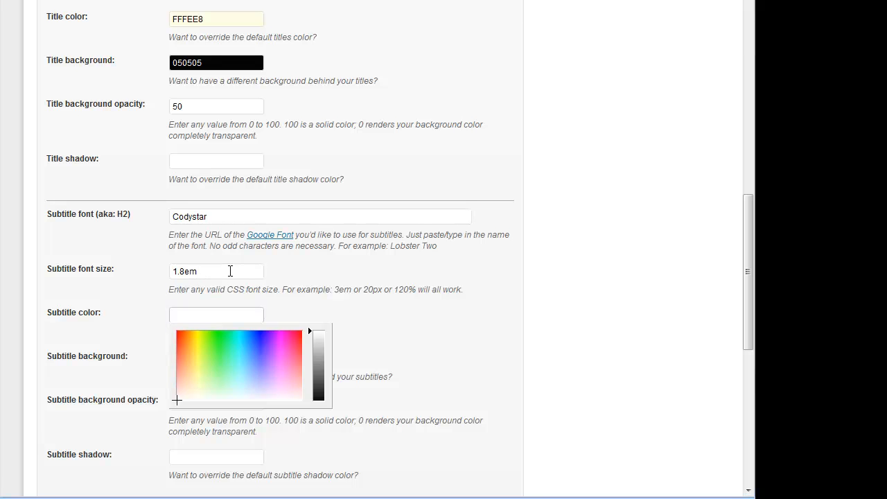
click(199, 334)
key(Tab)
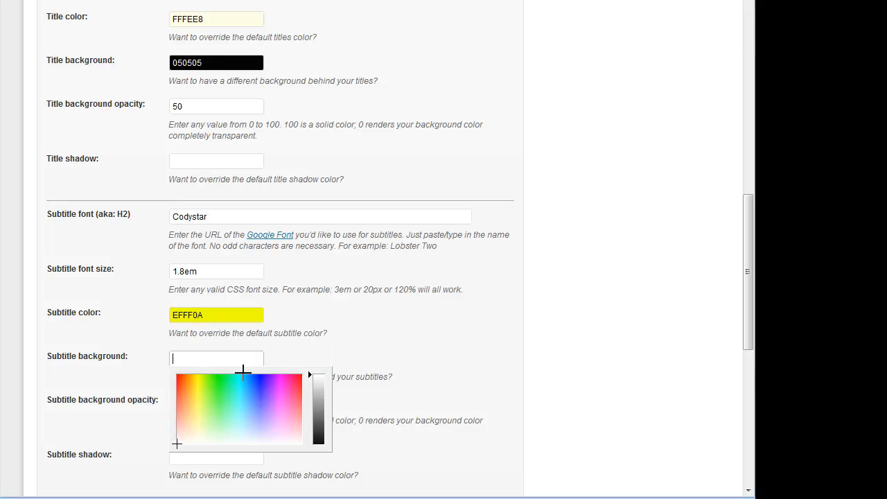
click(318, 447)
click(531, 398)
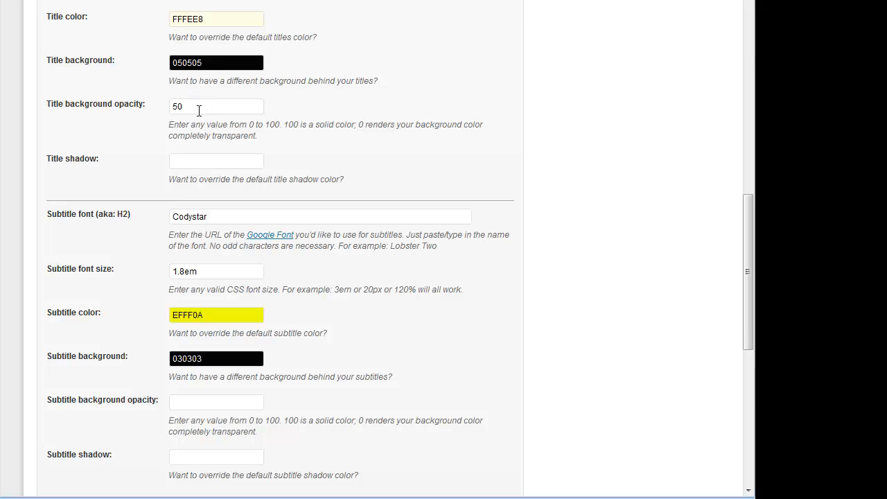
Set the subtitle shadow to the pink F23DFF and save the post.
scroll(390, 381, down, 3)
click(229, 250)
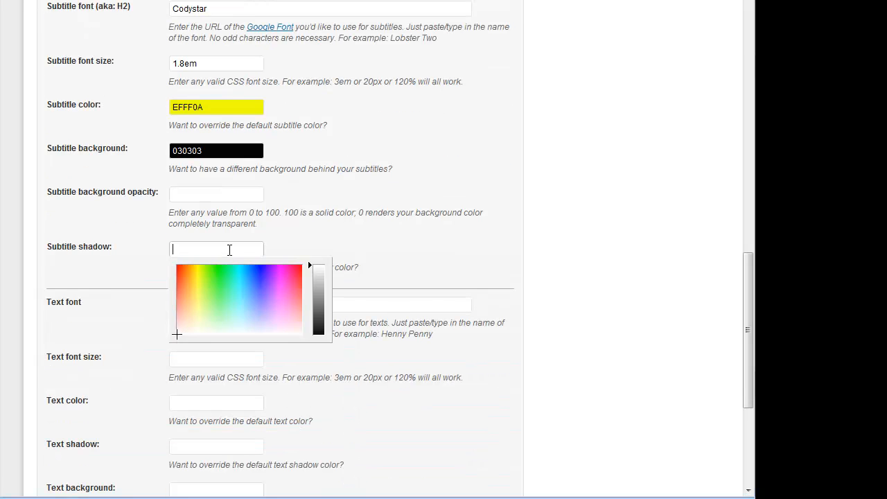
click(279, 281)
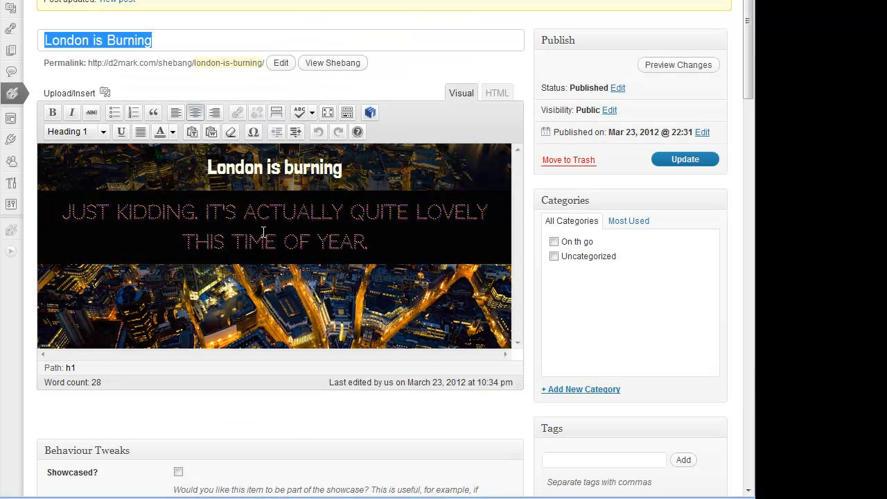
Set the body text color to the green 5AFF47 in the design tweaks.
scroll(264, 236, down, 2)
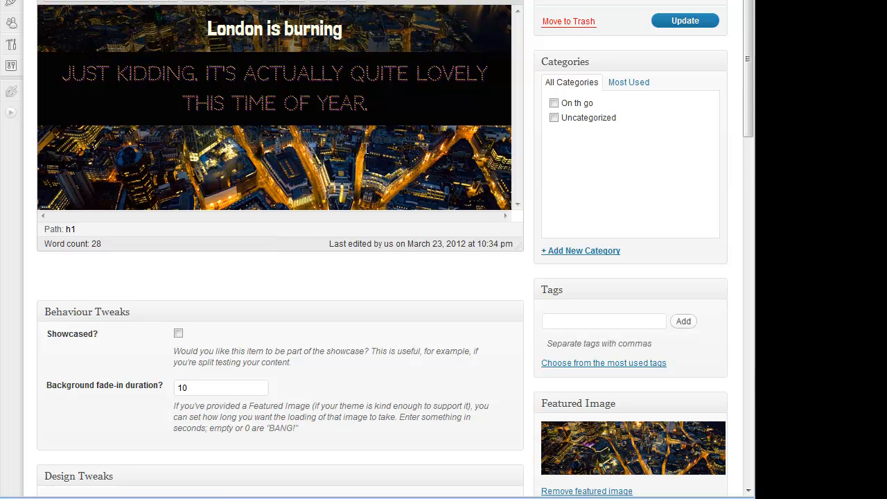
scroll(307, 166, down, 2)
scroll(258, 182, down, 12)
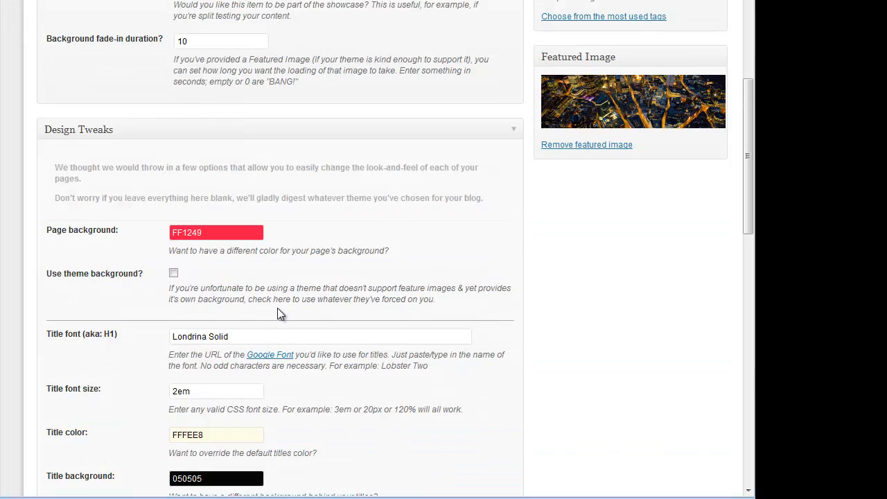
scroll(315, 334, down, 3)
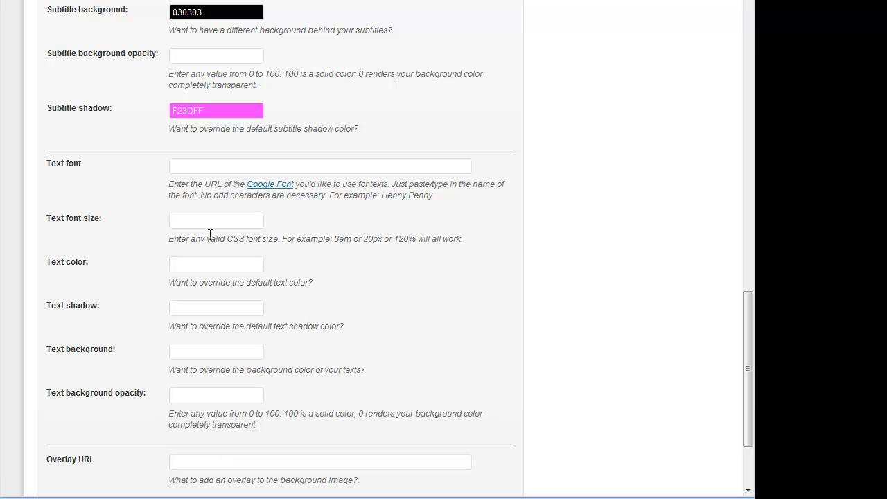
click(214, 264)
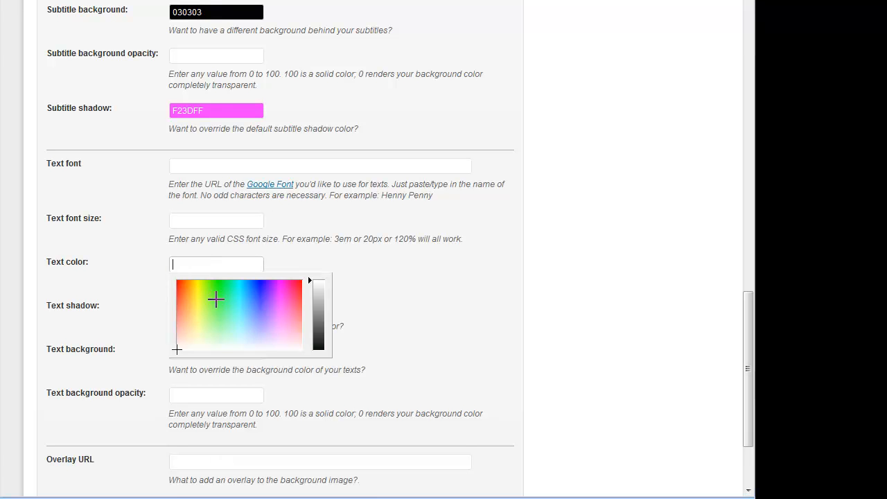
click(215, 299)
click(571, 296)
Set the text background to the pale yellow FFFA66 and save the post.
click(193, 354)
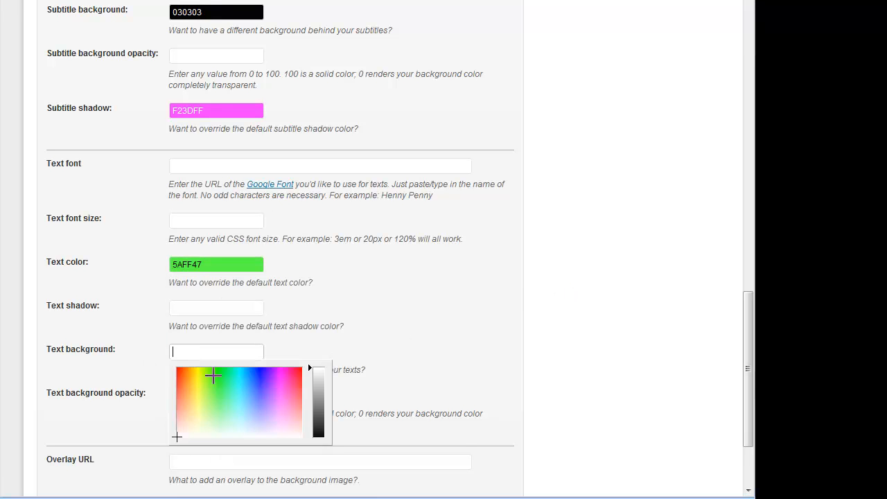
click(197, 395)
click(483, 350)
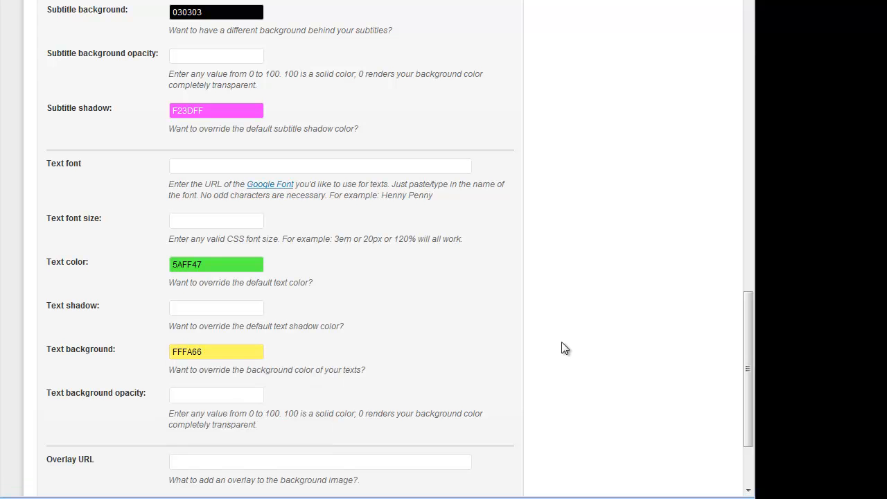
click(228, 354)
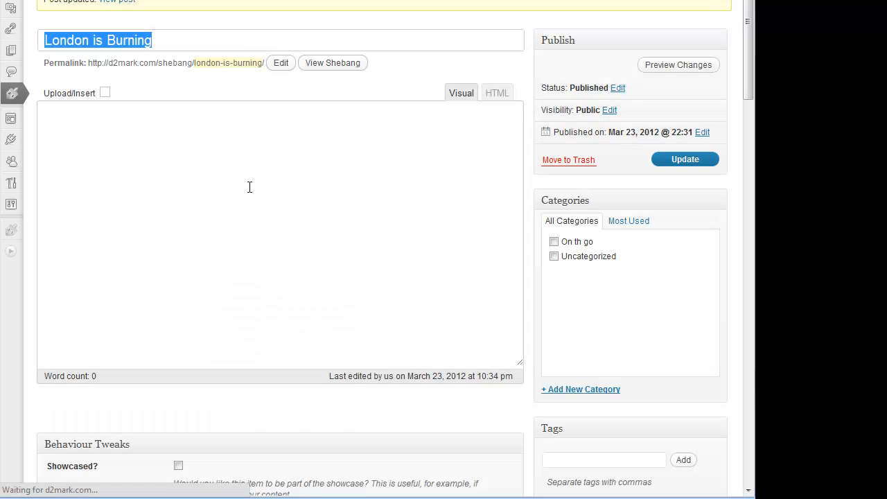
Change the body text color to the blue 270FFF and save the post.
scroll(142, 276, down, 15)
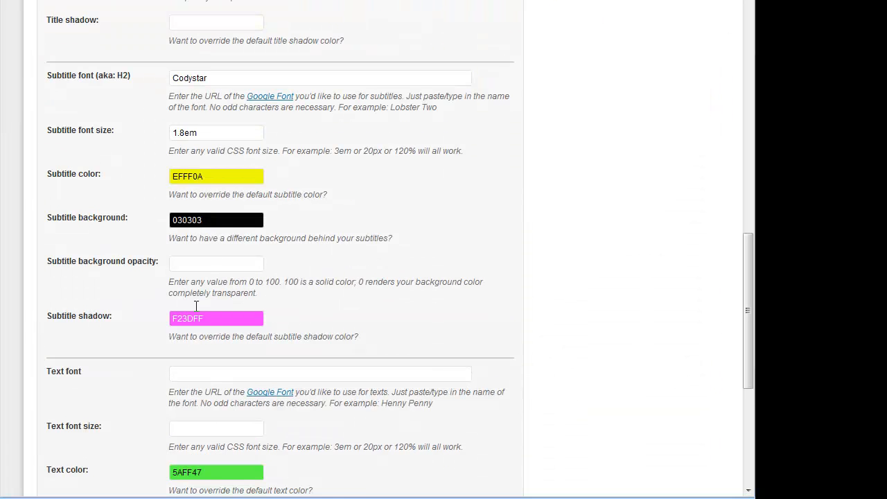
scroll(267, 349, down, 5)
click(226, 192)
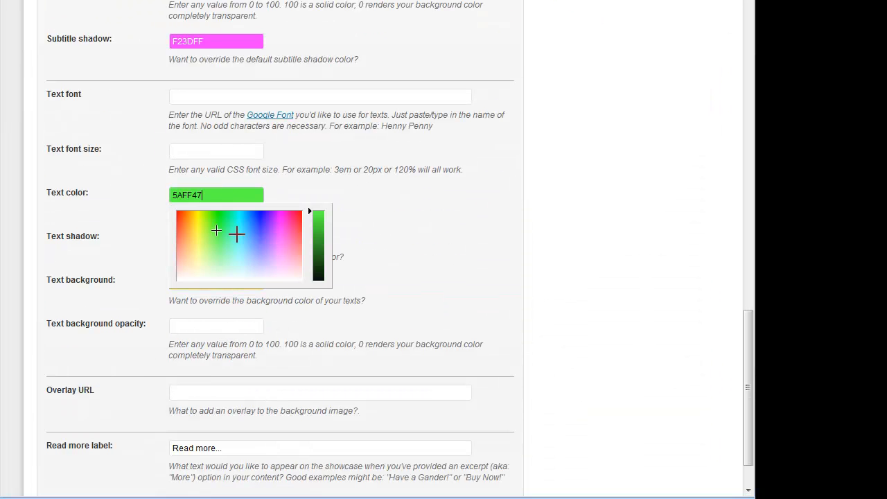
click(261, 215)
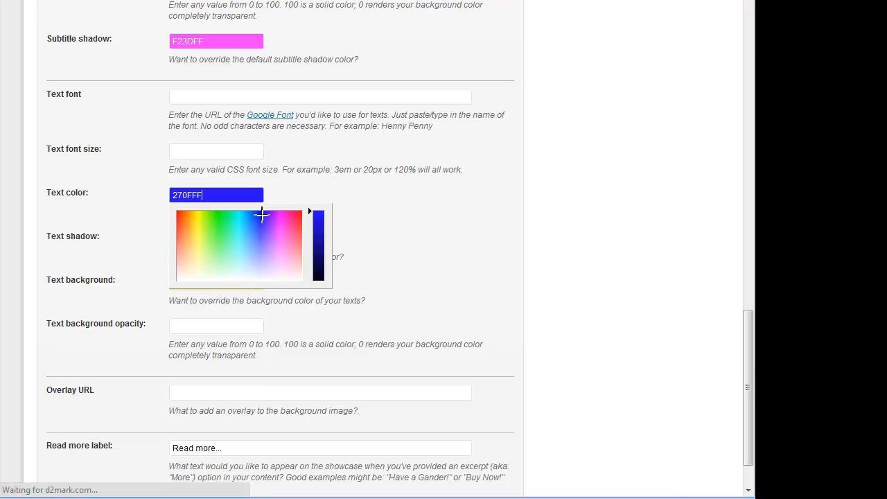
scroll(271, 216, down, 4)
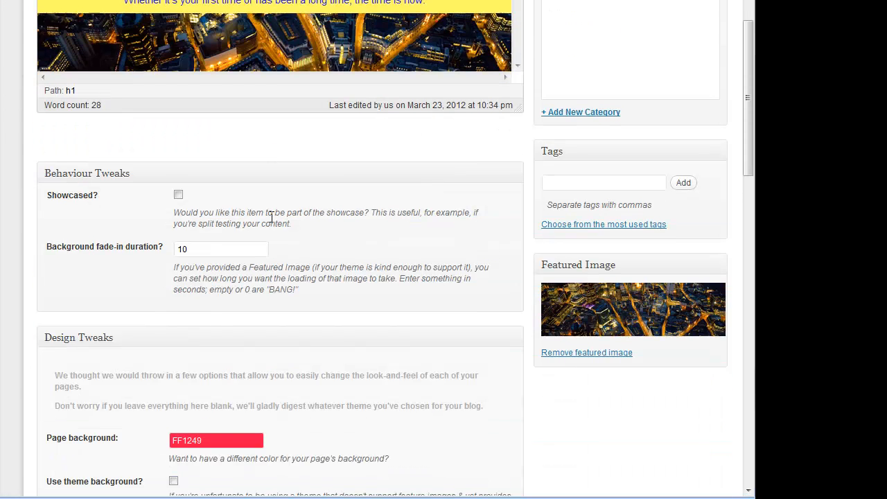
scroll(271, 217, down, 9)
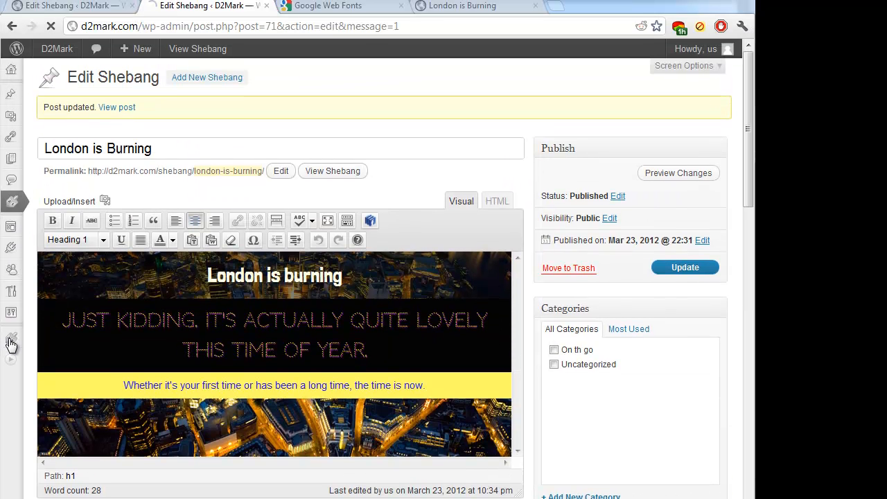
Open The Whole Shebang plugin settings, set its URL to hot-stuff and save the change.
click(10, 343)
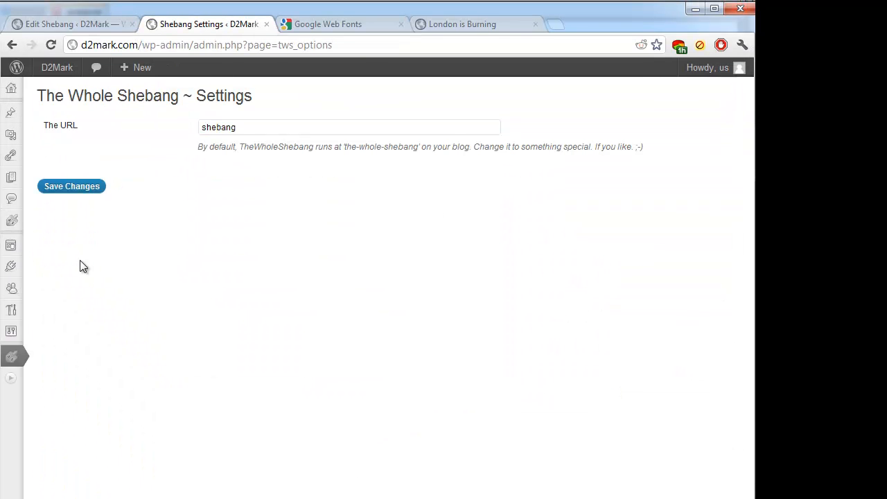
click(286, 125)
key(ctrl+a)
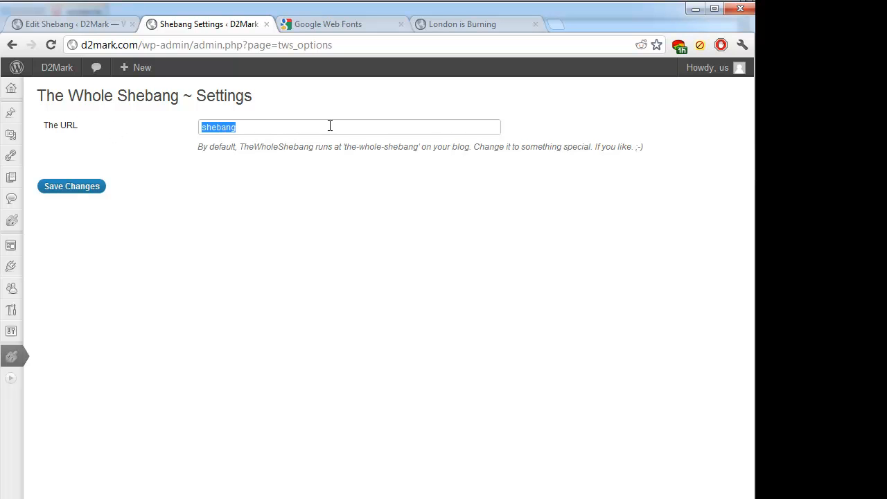
text(hot-stuff)
key(Return)
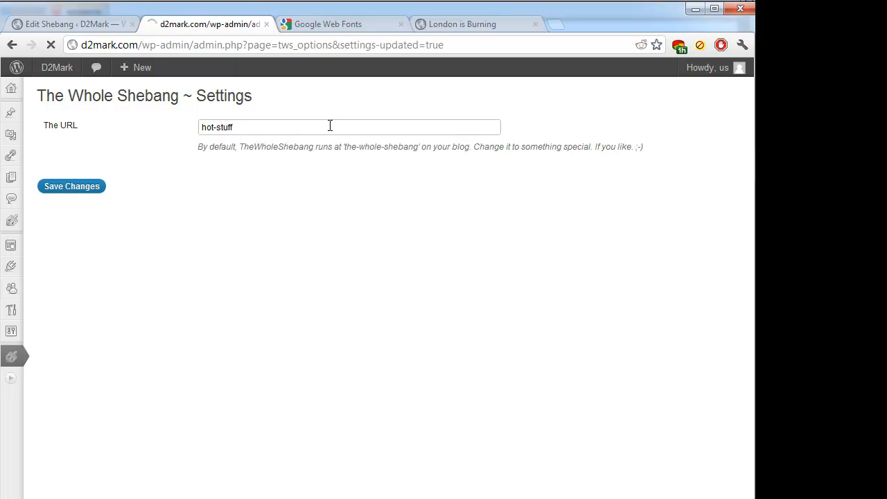
Reopen the London is Burning Shebang from the Shebangs list and view its live page.
click(12, 224)
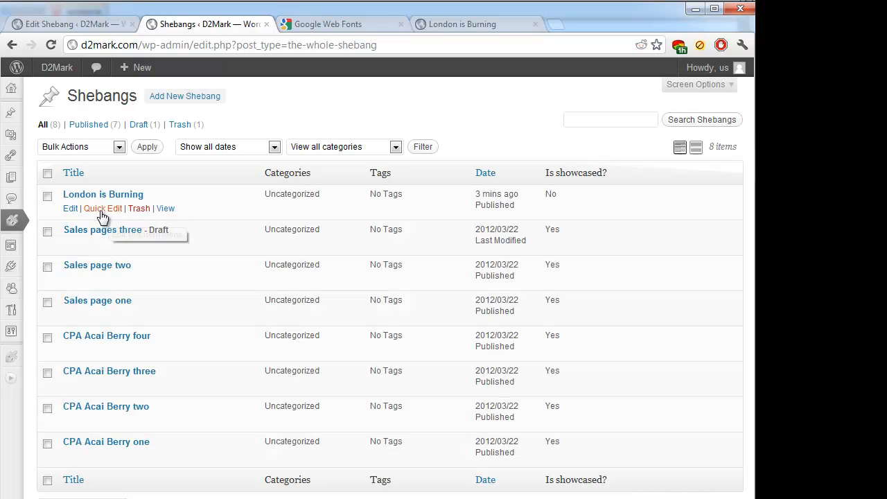
click(69, 209)
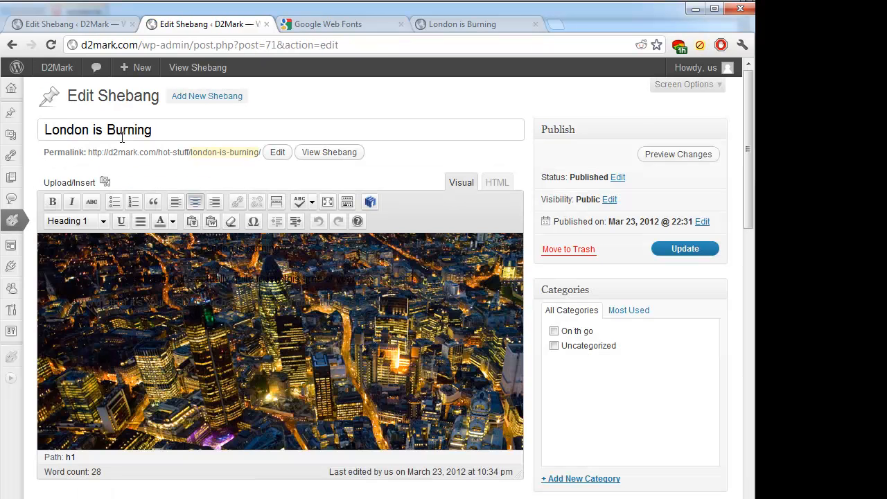
click(331, 155)
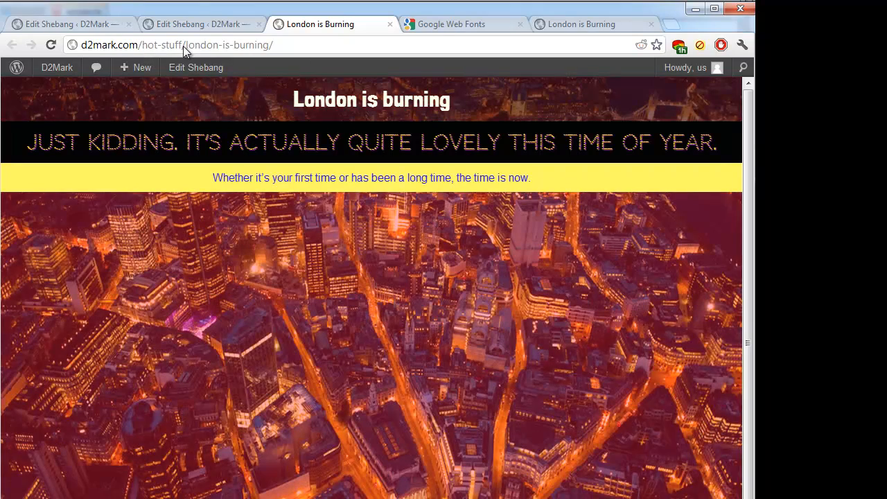
Shorten the page address to d2mark.com/hot-stuff and load the showcase page.
drag(183, 46, 414, 49)
key(BackSpace)
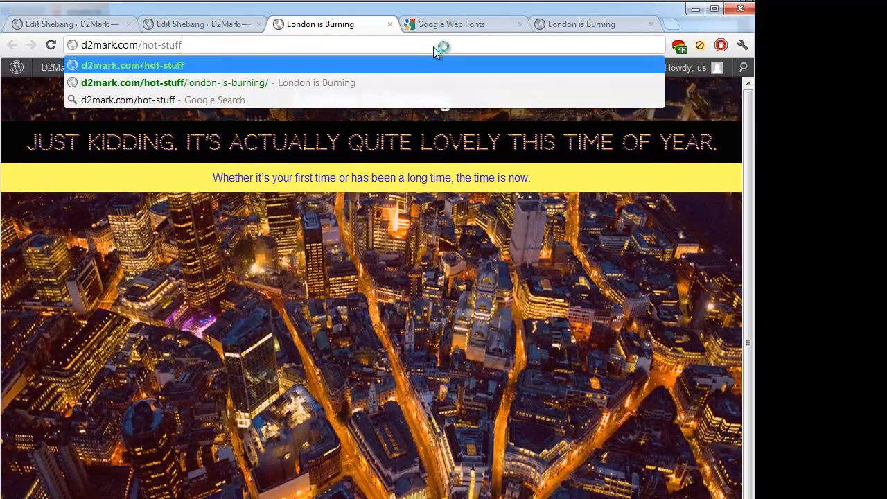
key(Return)
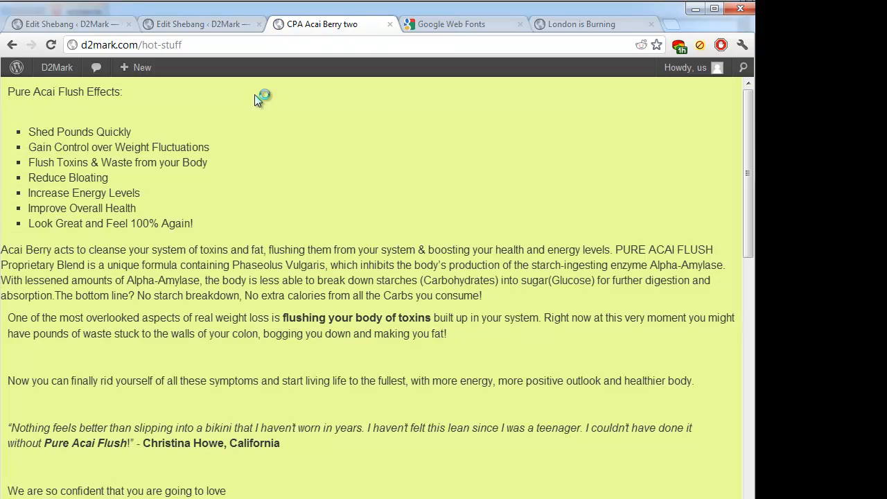